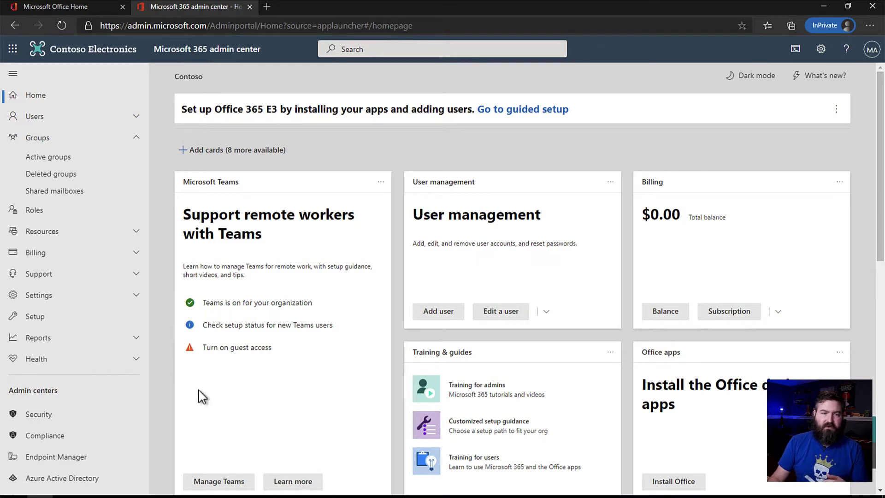
Step: Open the Teams admin center's Update policies page, which lists only the Global policy
scroll(197, 396, "down", 2)
scroll(119, 434, "down", 2)
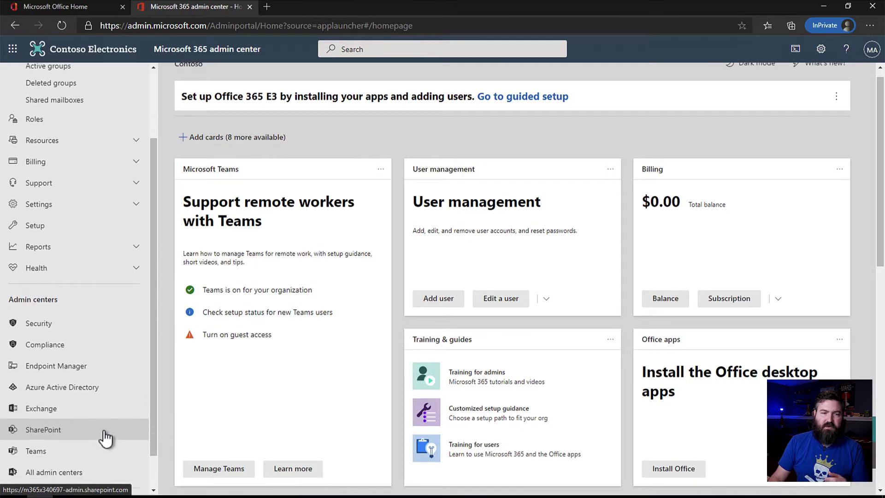
left_click(59, 444)
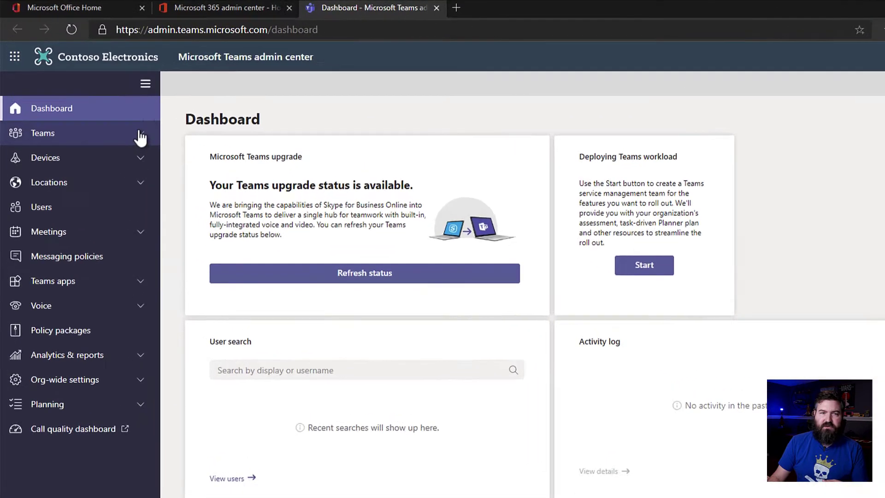
left_click(120, 115)
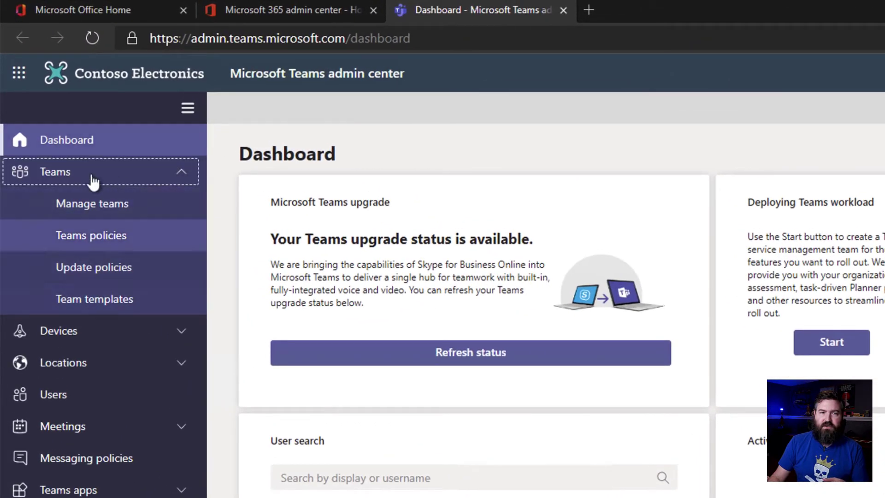
left_click(104, 276)
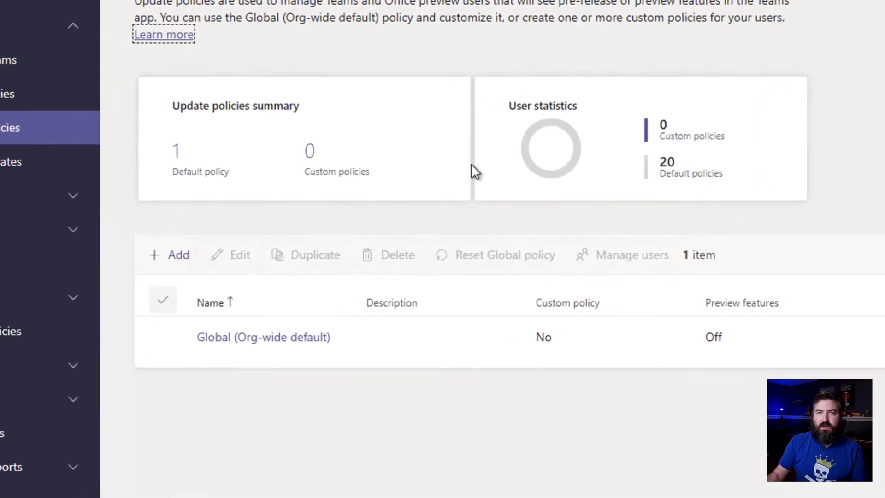
Step: Add an update policy named 'Early Adopters' with Show preview features set to On
left_click(175, 254)
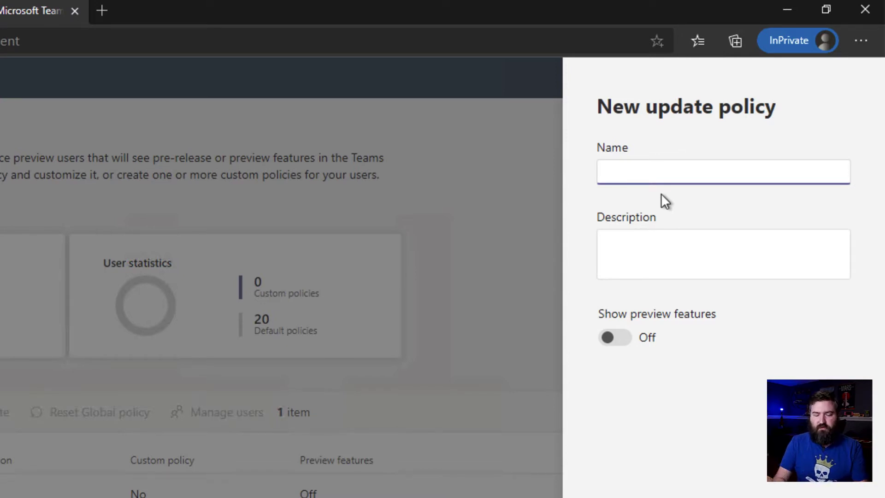
type("Early Adopters")
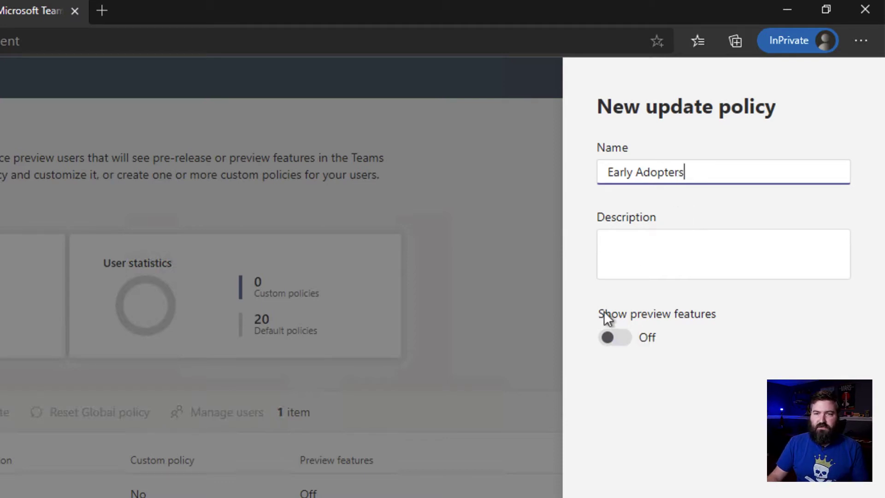
left_click_drag(603, 312, 720, 315)
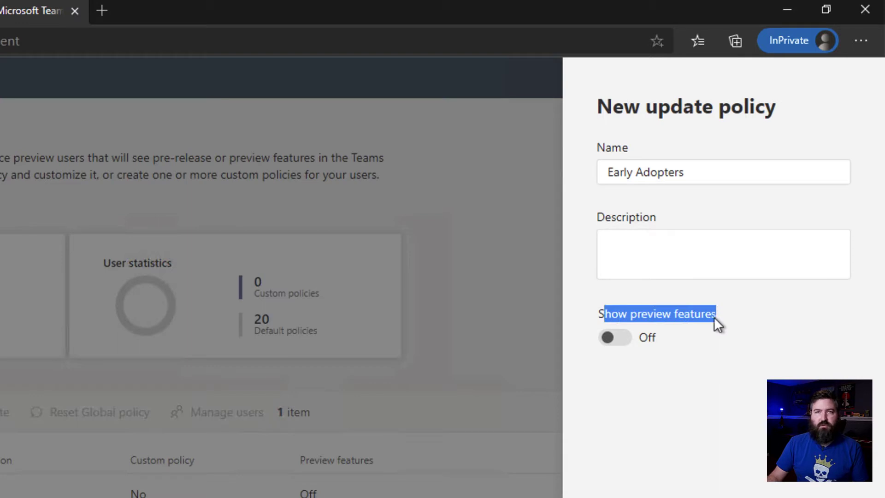
left_click(627, 340)
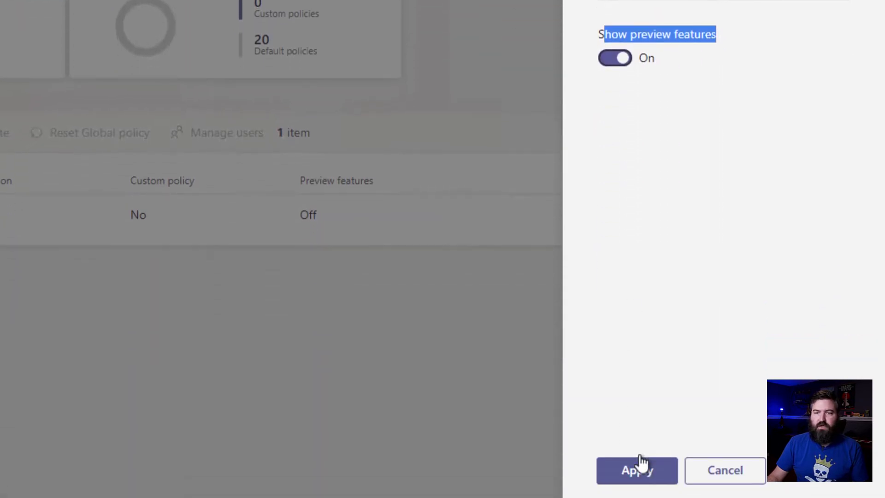
left_click(638, 454)
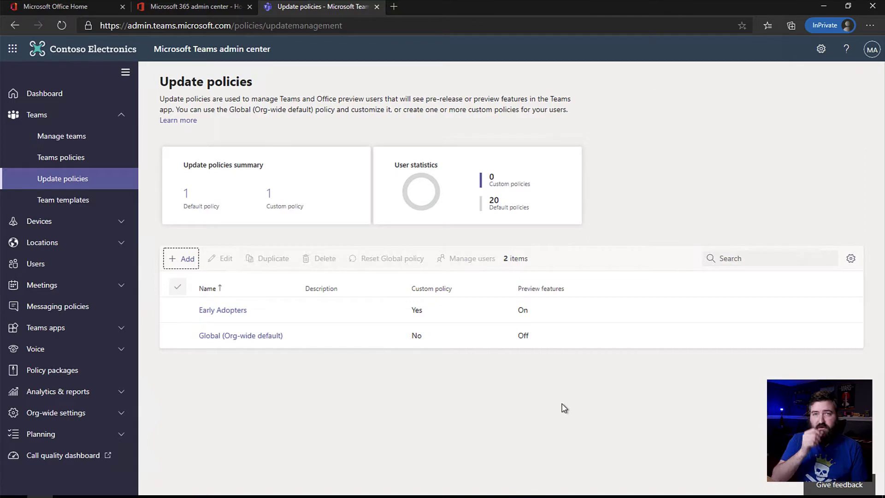
Step: Under Manage users for Early Adopters, search for one user, add them and apply
left_click(175, 312)
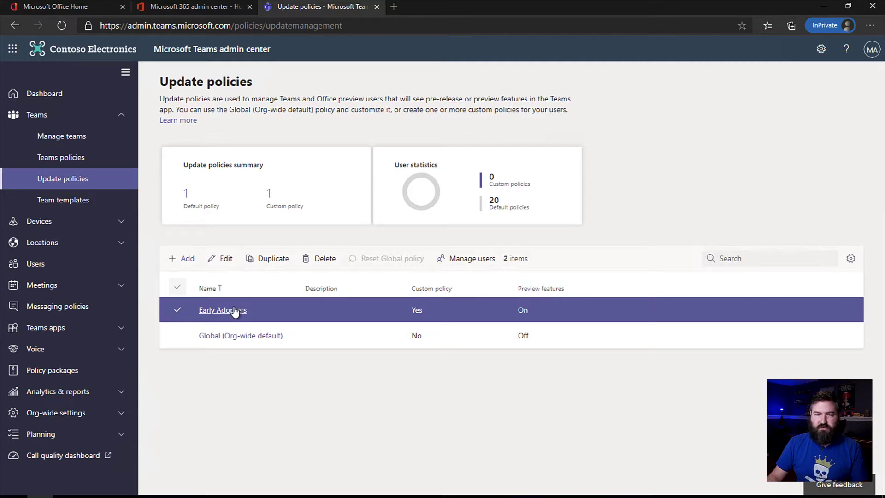
left_click(477, 260)
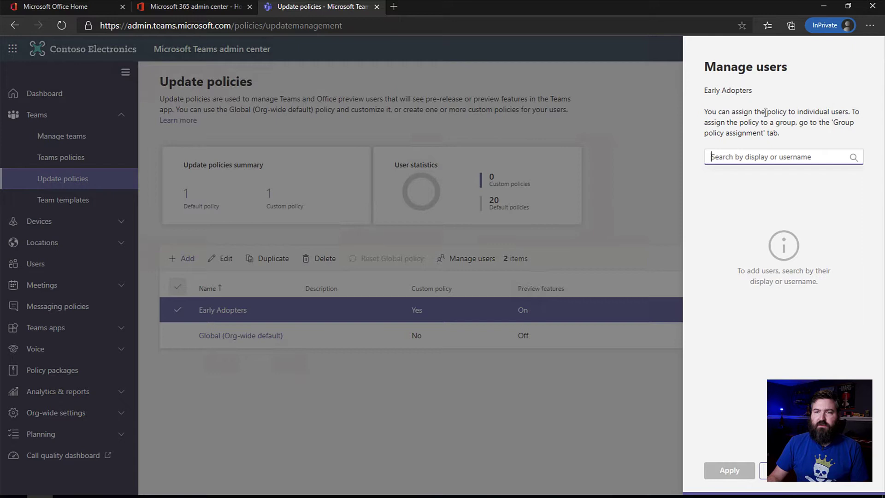
left_click_drag(765, 112, 833, 127)
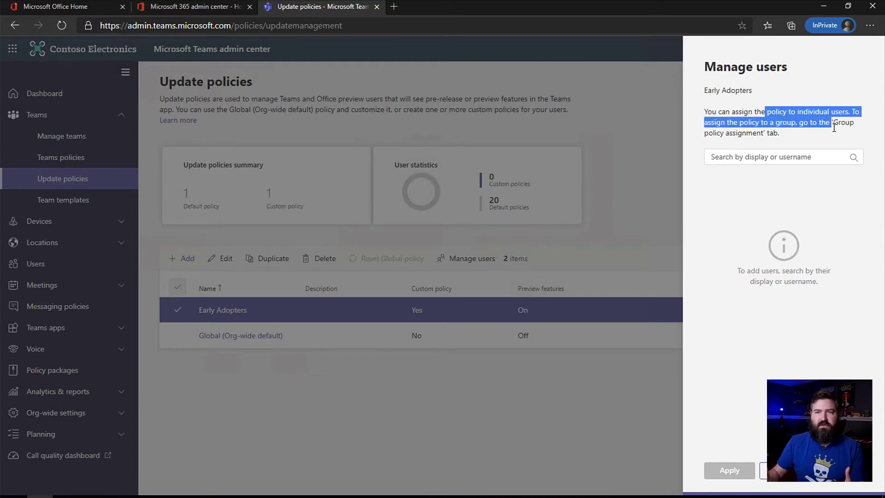
left_click(833, 128)
left_click_drag(838, 133, 856, 112)
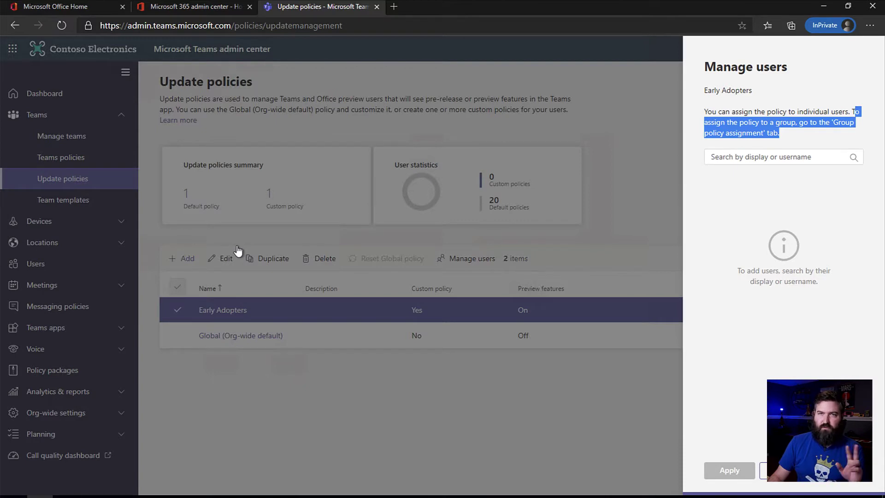
left_click(746, 159)
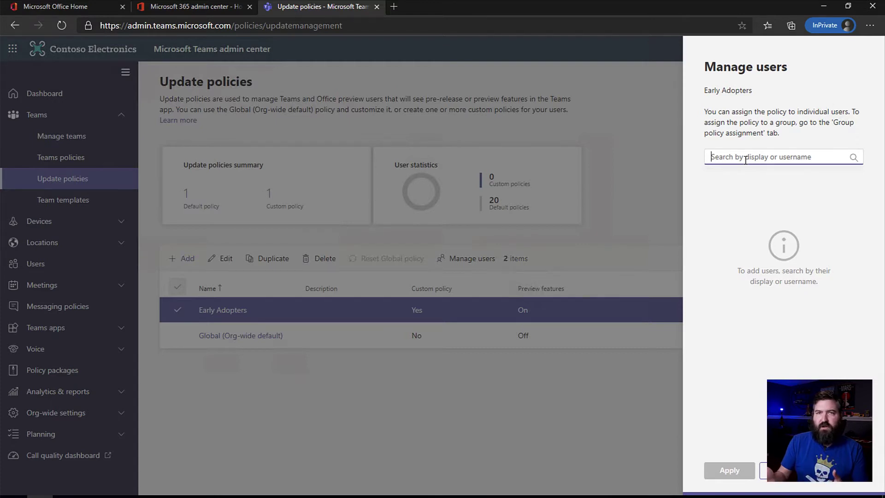
left_click(745, 157)
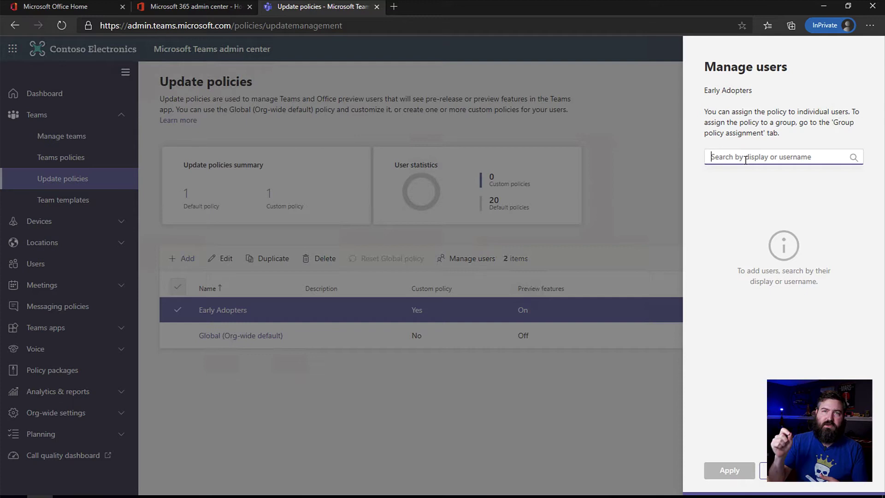
type("Nestor")
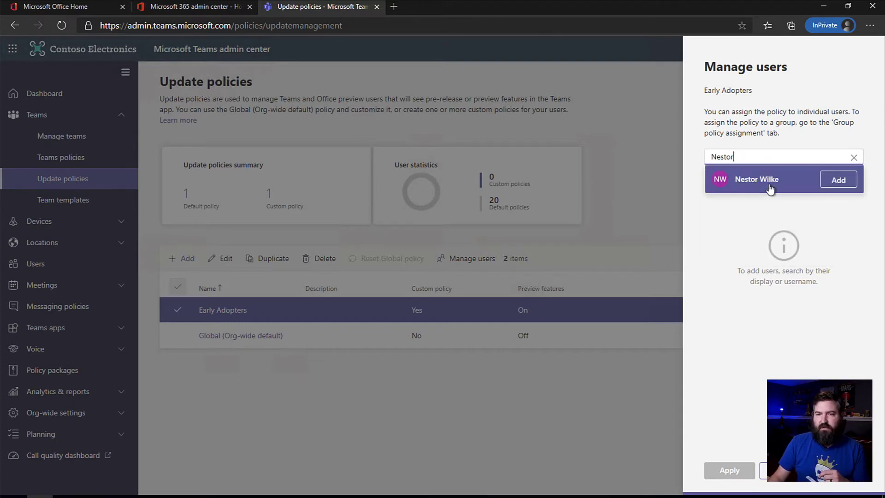
left_click(837, 181)
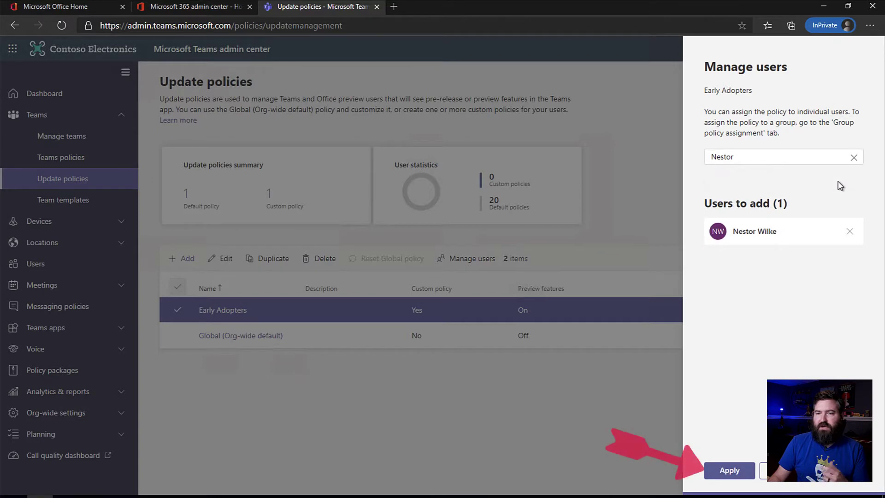
left_click(729, 470)
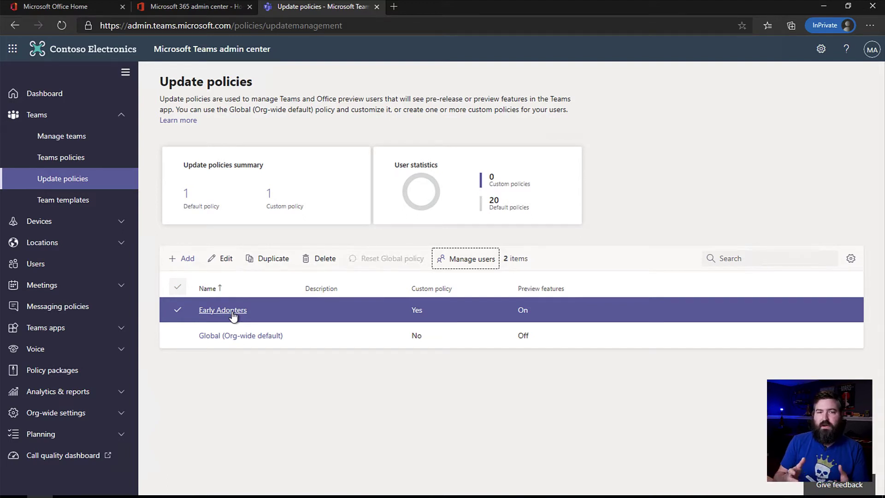
Step: Go back to Update policies, then return to the Microsoft 365 admin center tab
left_click(70, 185)
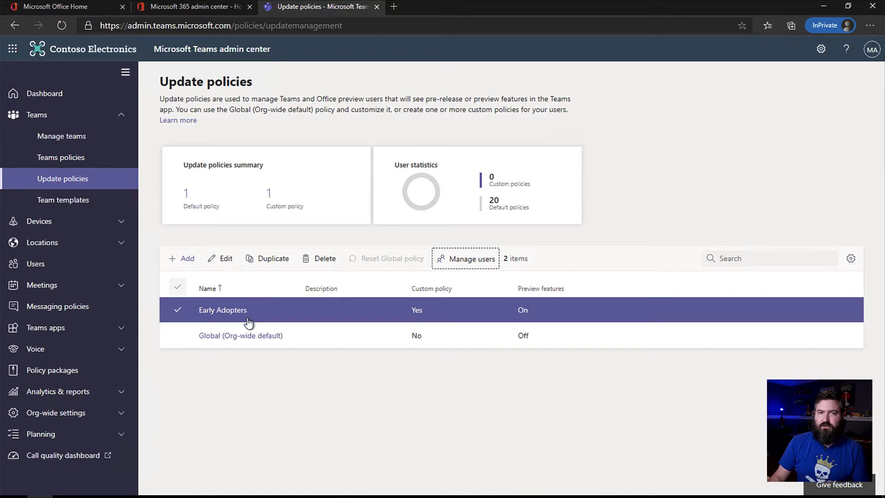
left_click(195, 10)
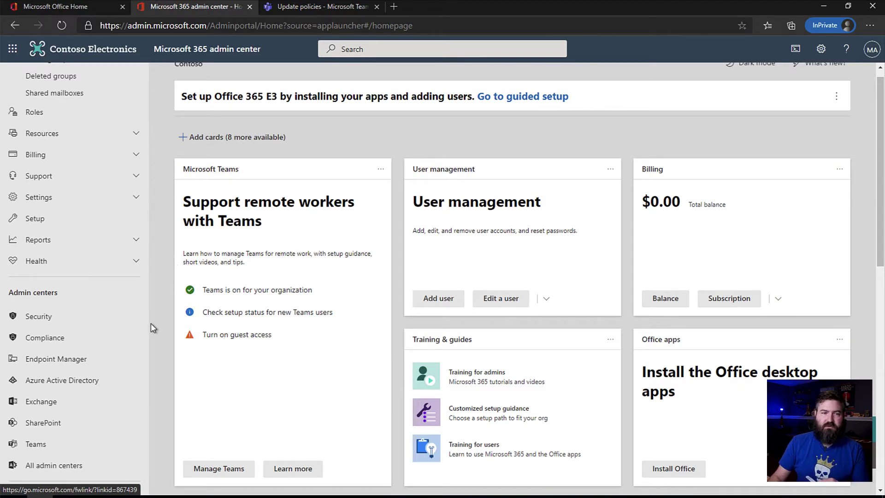
Step: In Azure Active Directory admin center, open the Office 365 Adoption group from All groups
left_click(62, 382)
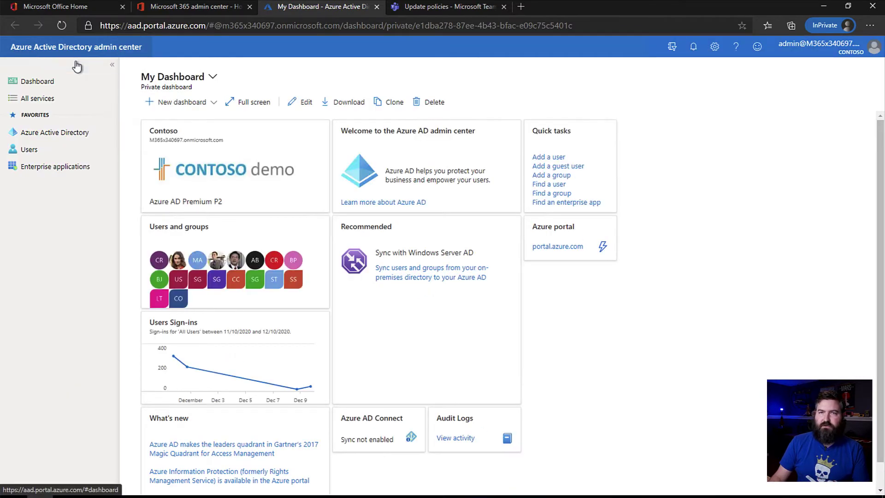
left_click(41, 134)
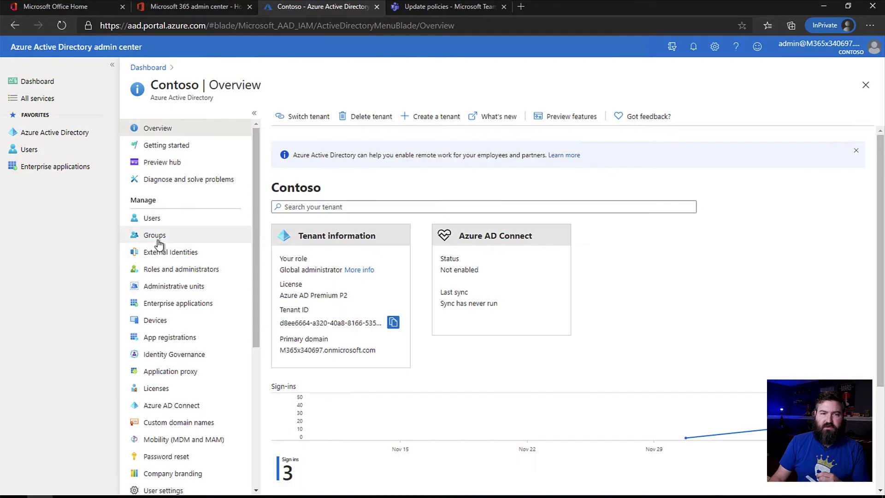
left_click(154, 231)
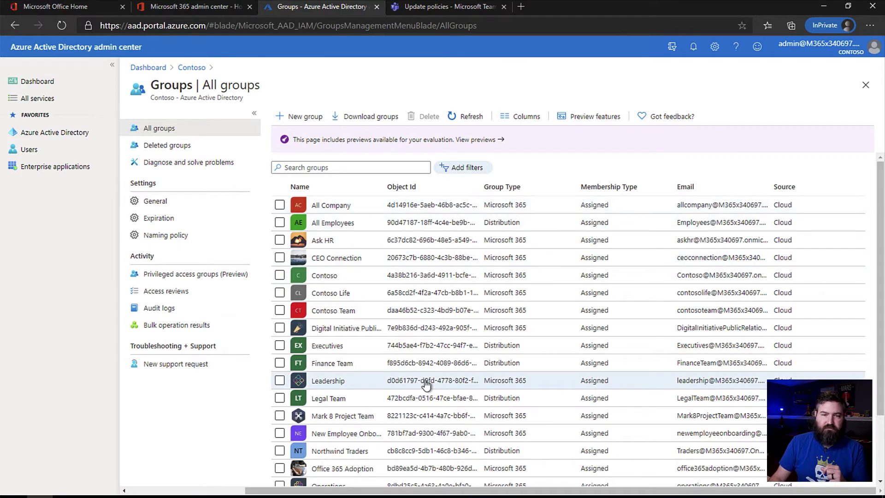
scroll(316, 381, "down", 1)
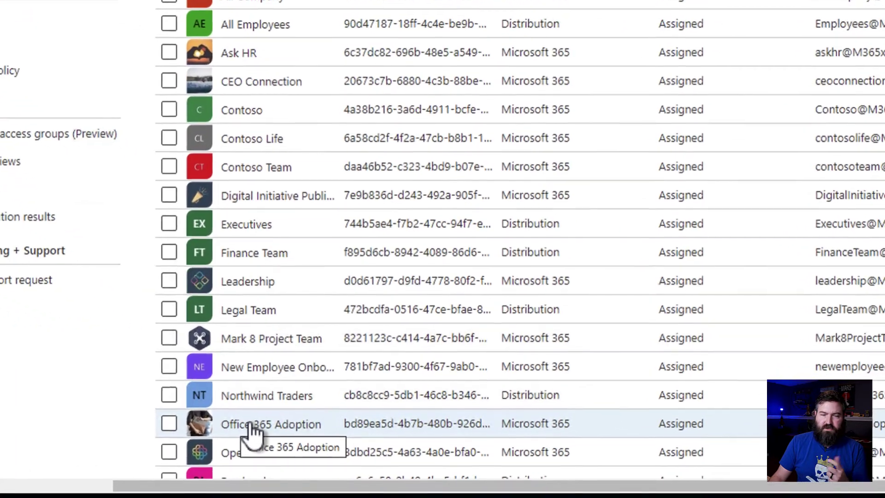
left_click(299, 443)
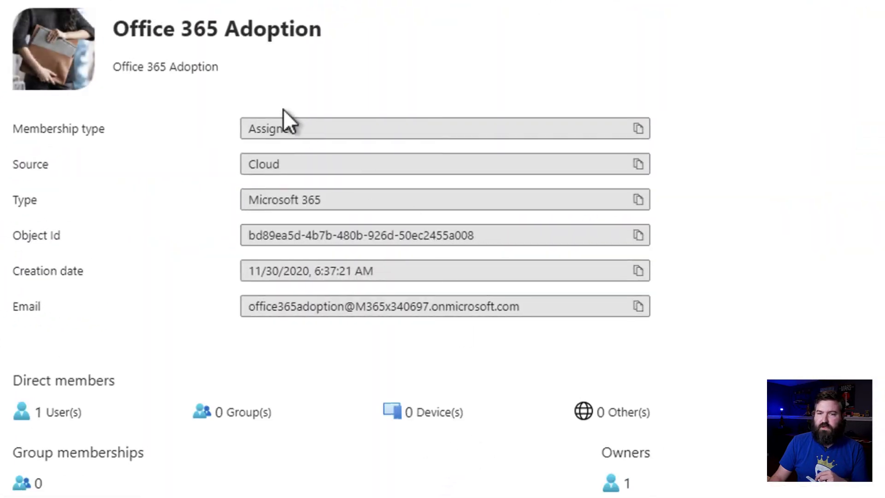
Step: Select and copy the group's Object Id
left_click_drag(484, 236, 230, 234)
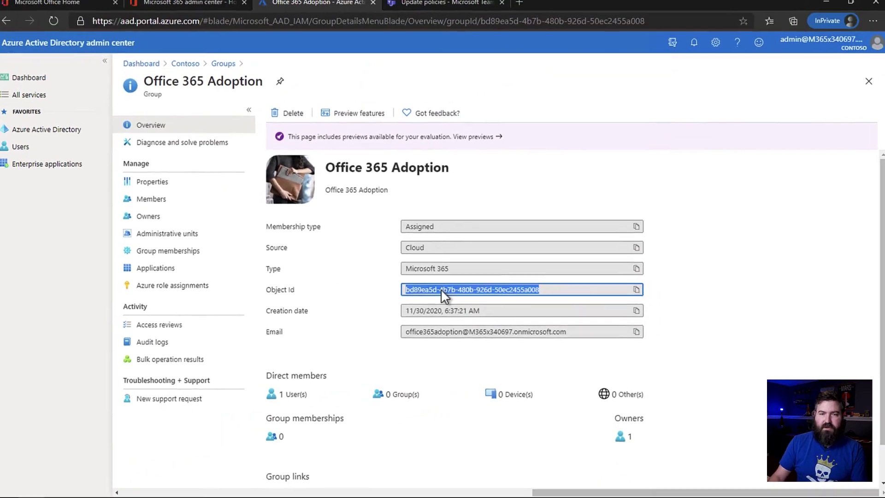
right_click(306, 234)
left_click(462, 304)
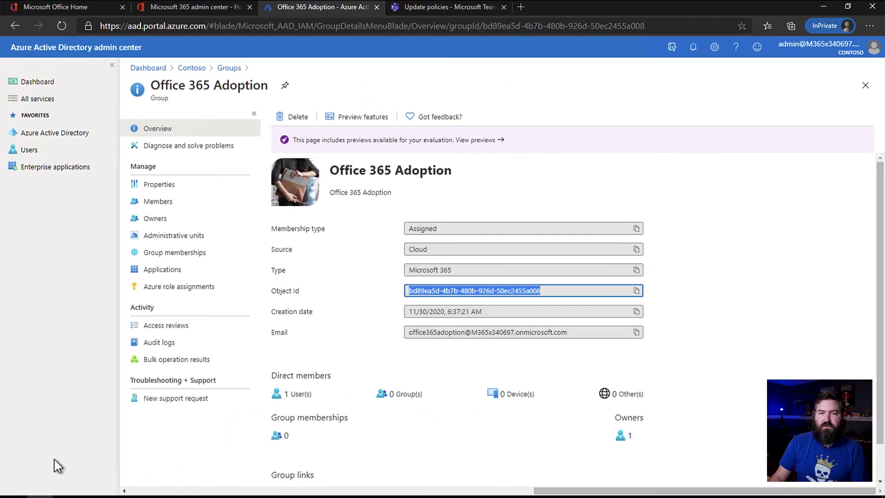
Step: Paste the Object Id into a new Notepad note and minimize the browser
left_click(20, 490)
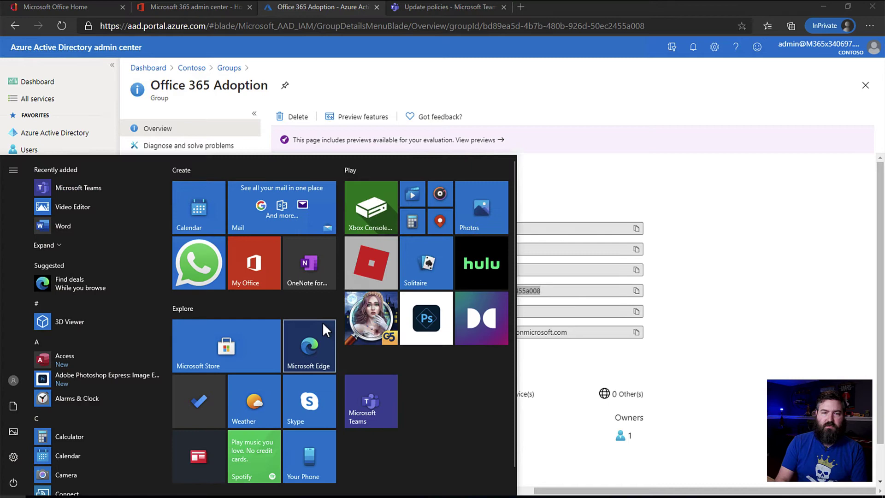
type("notep")
key("Return")
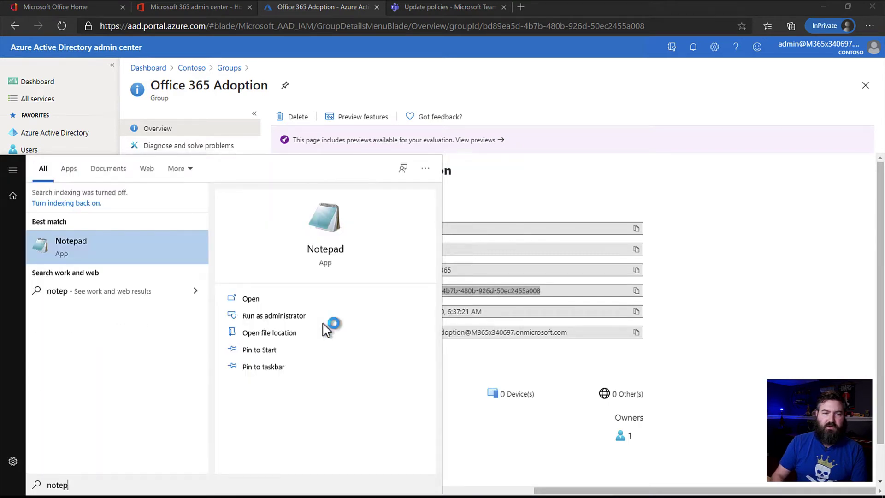
key("ctrl+v")
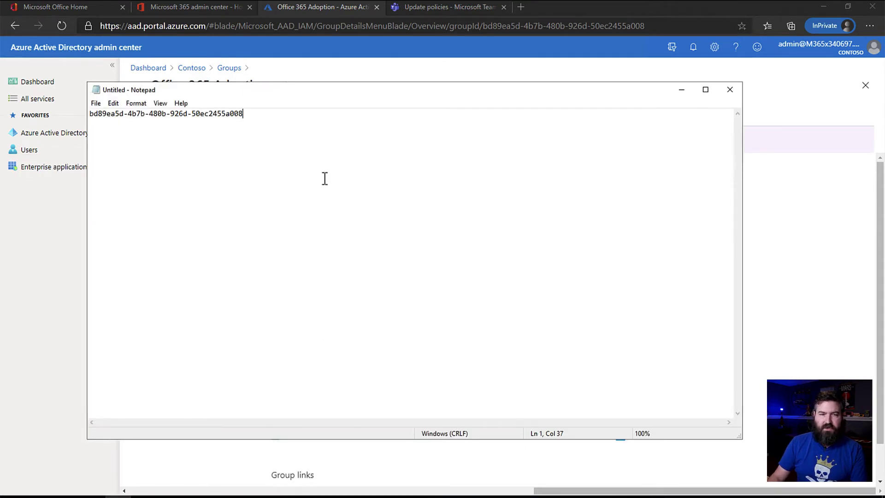
left_click_drag(329, 93, 527, 132)
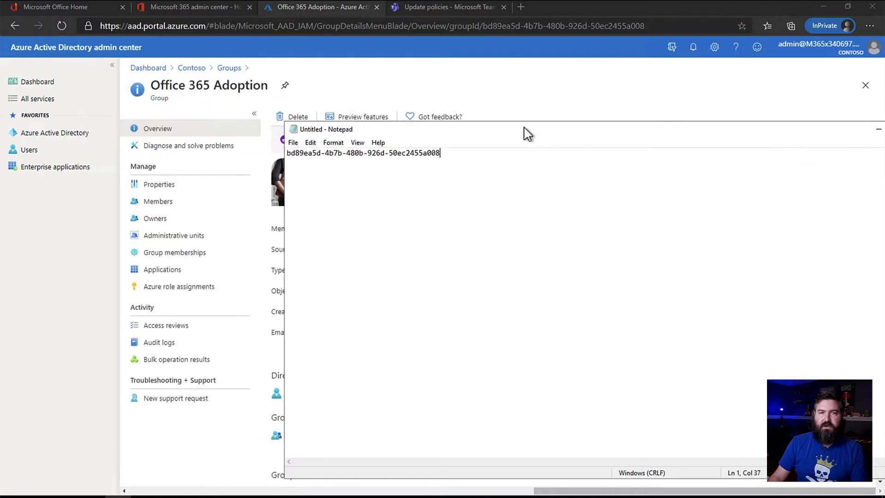
left_click(823, 6)
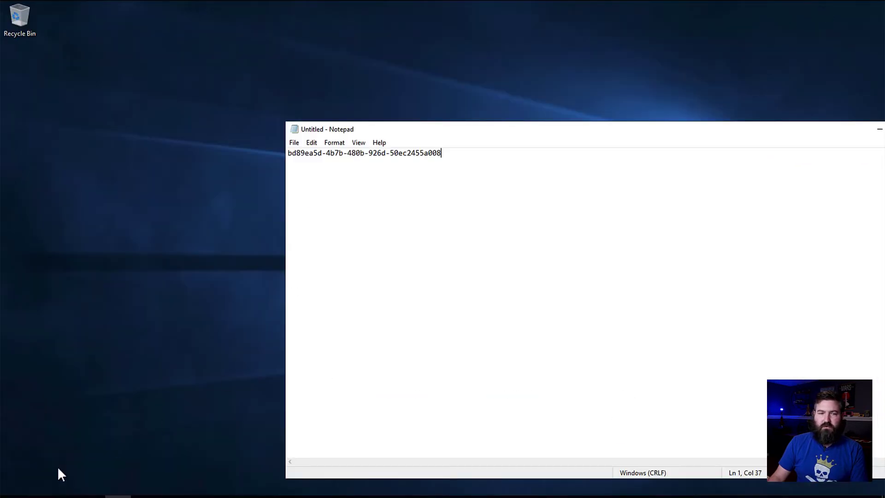
Step: Launch PowerShell as administrator and run Connect-MicrosoftTeams
left_click(13, 489)
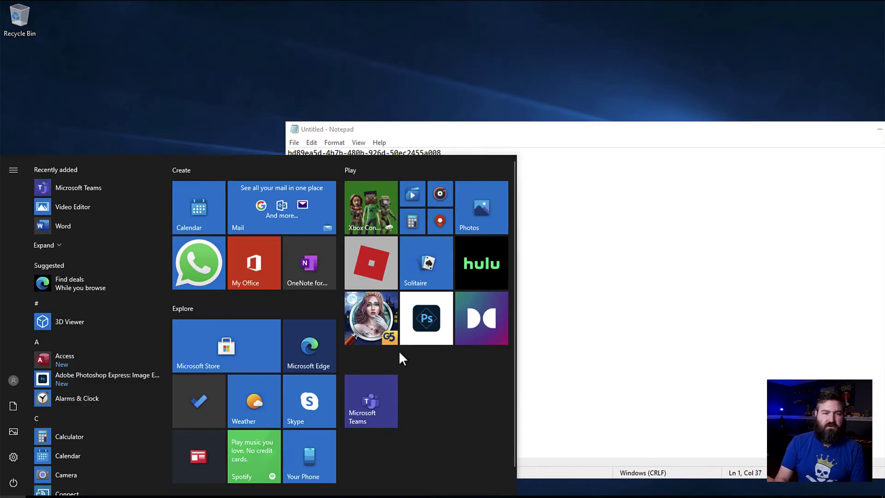
type("pow")
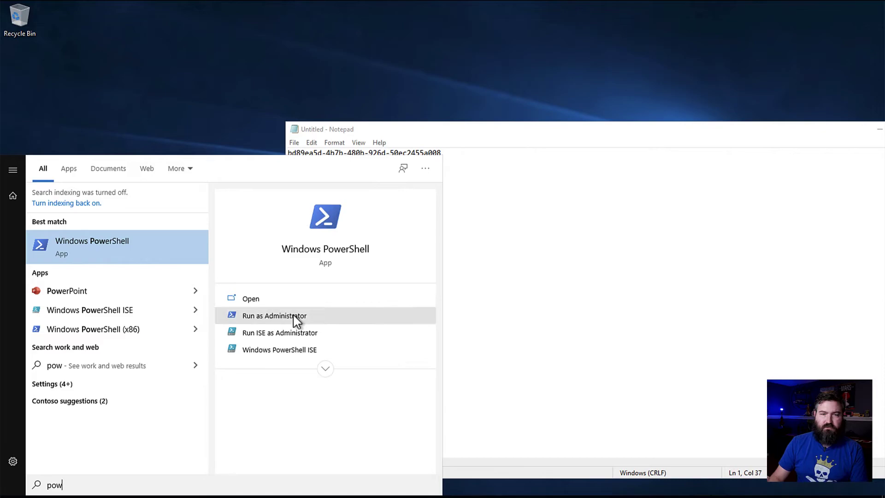
left_click(293, 315)
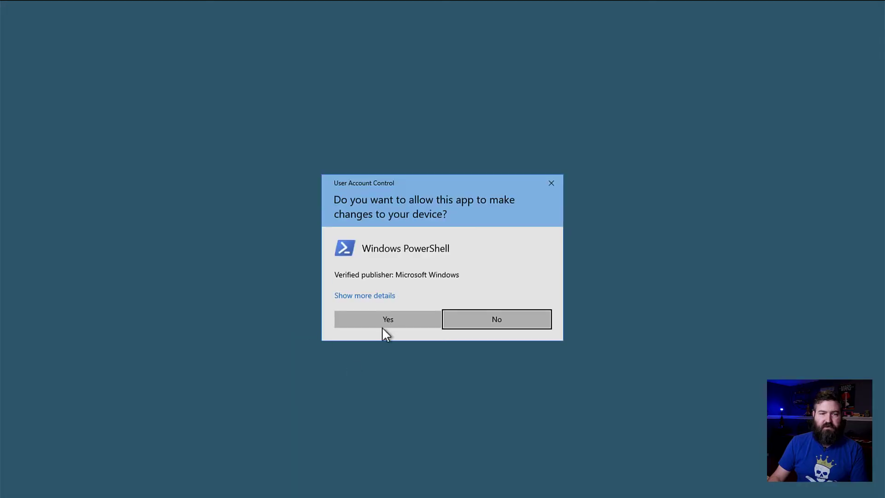
left_click(382, 325)
left_click_drag(272, 105, 223, 46)
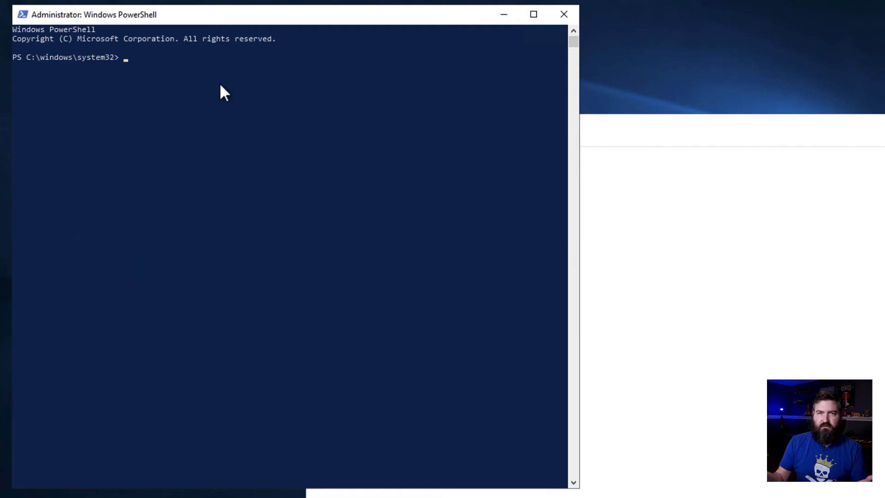
type("Conn")
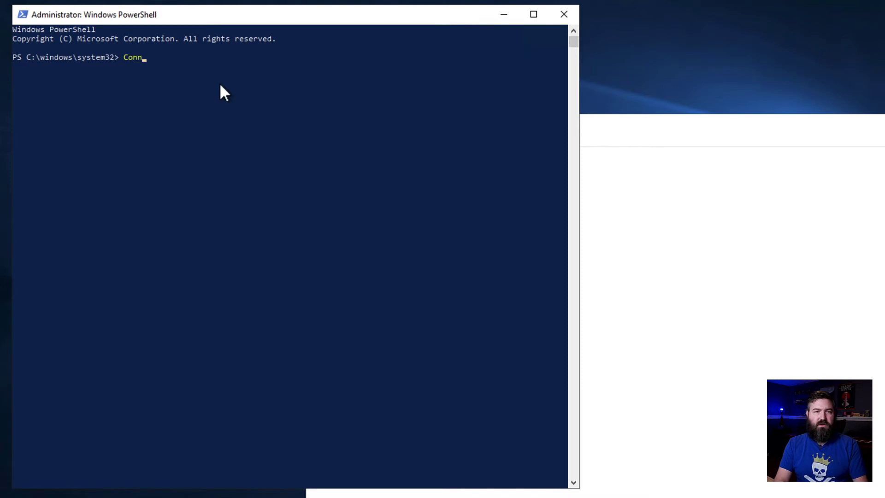
type("ect-MicrosoftTeams")
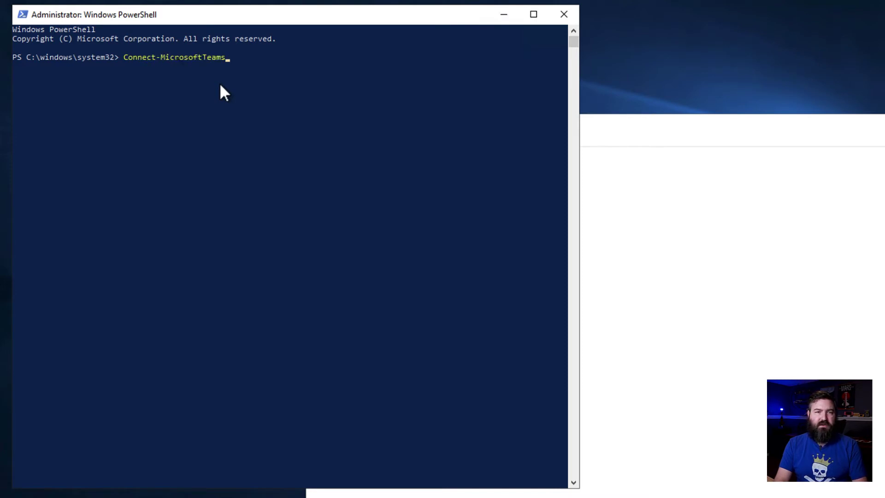
key("Return")
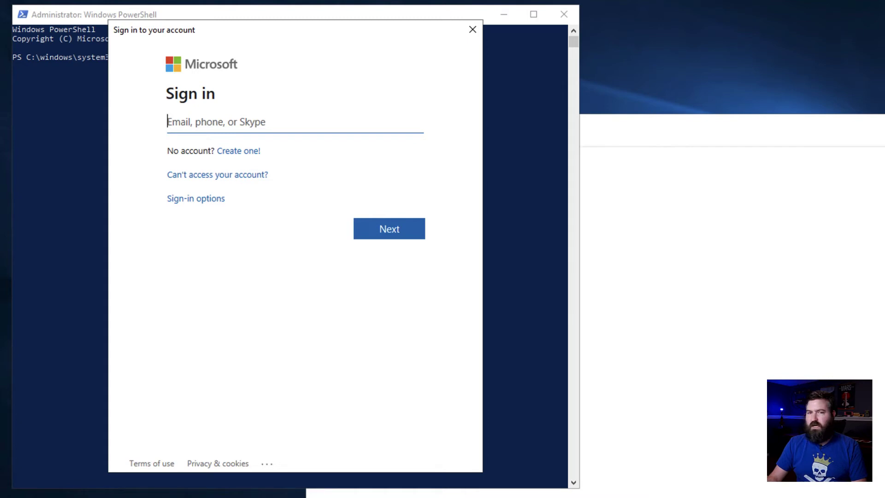
Step: Sign in with the admin account's e-mail and password to finish connecting
key("ctrl+v")
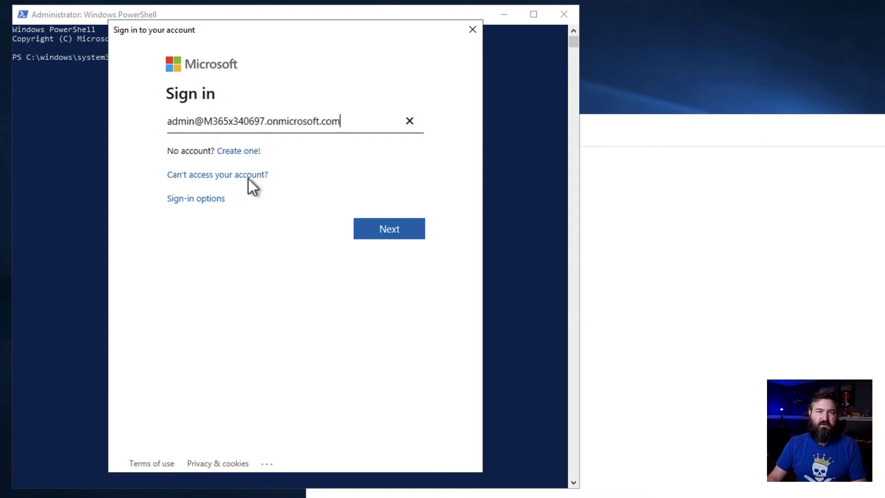
left_click(394, 233)
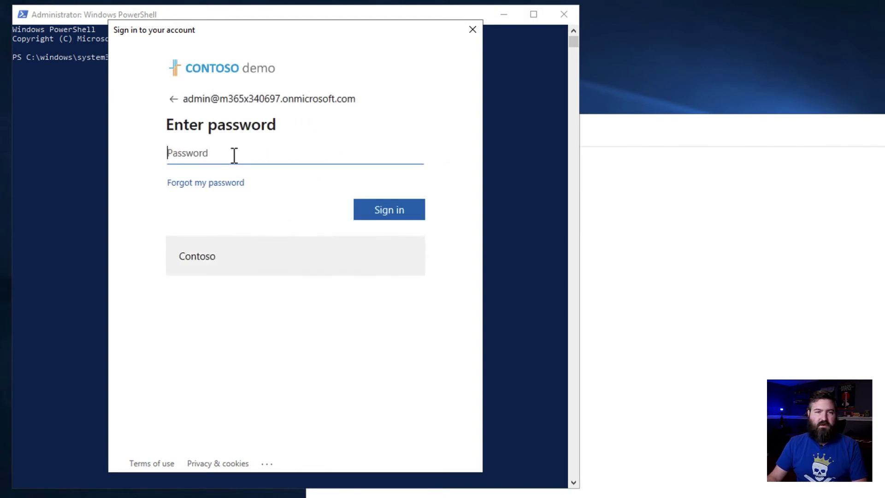
key("ctrl+v")
left_click(371, 212)
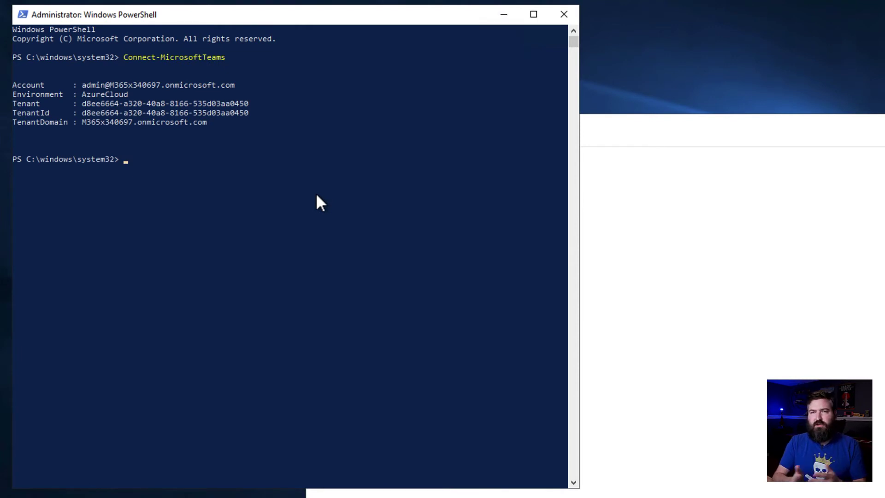
Step: Run New-CsOnlineSession, tab-completed from 'New-CsOn'
type("New-")
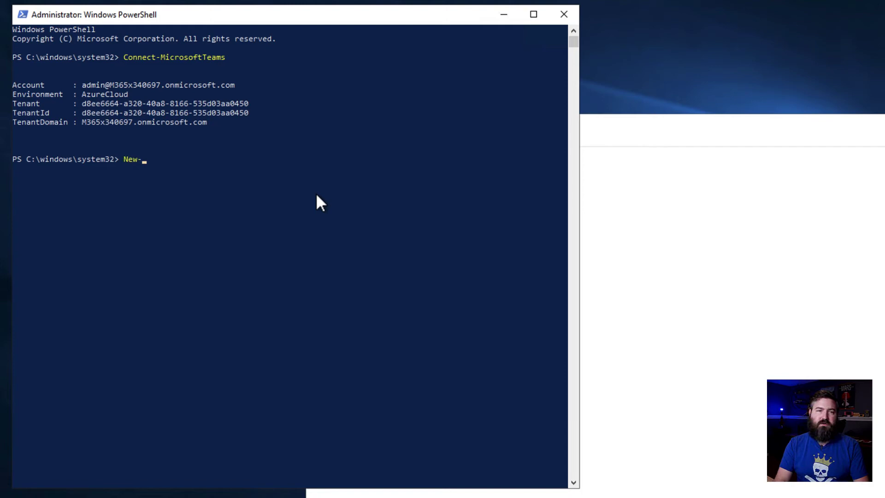
type("CsOn")
key("Tab")
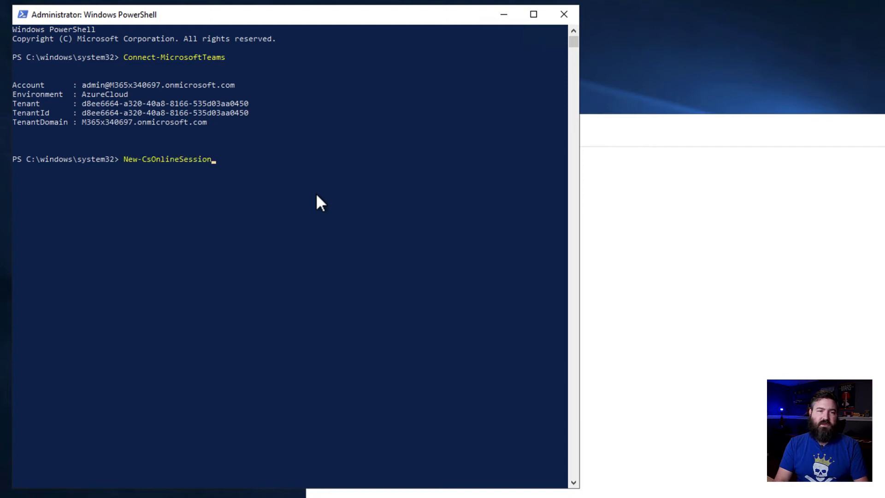
key("Return")
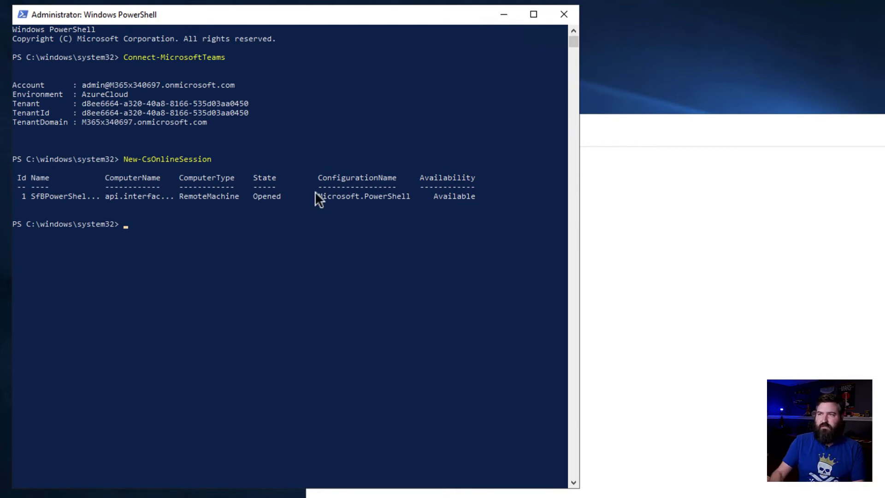
Step: Start New-CsGroupPolicyAssignment -GroupId and paste the group's Object Id from Notepad
type("New-")
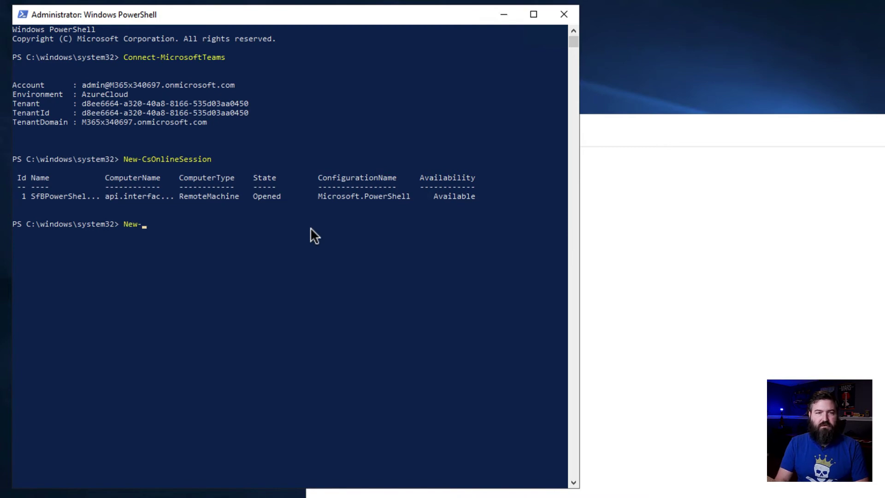
type("CSGroup")
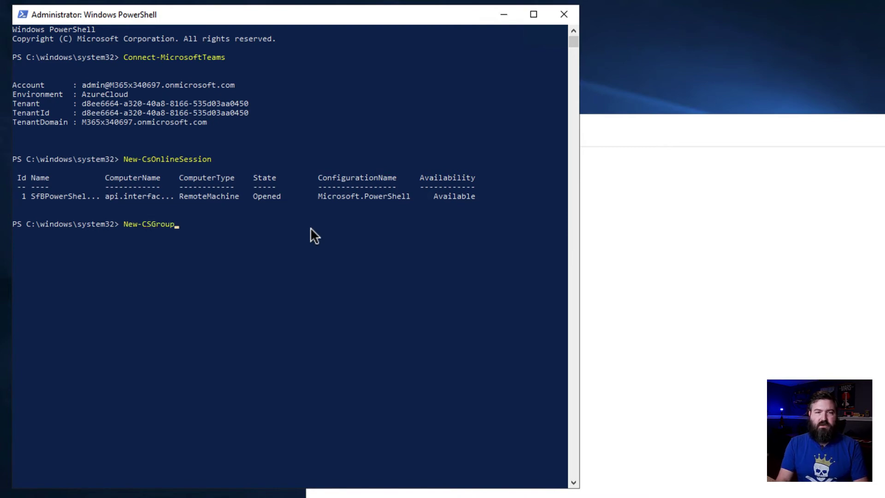
key("Tab")
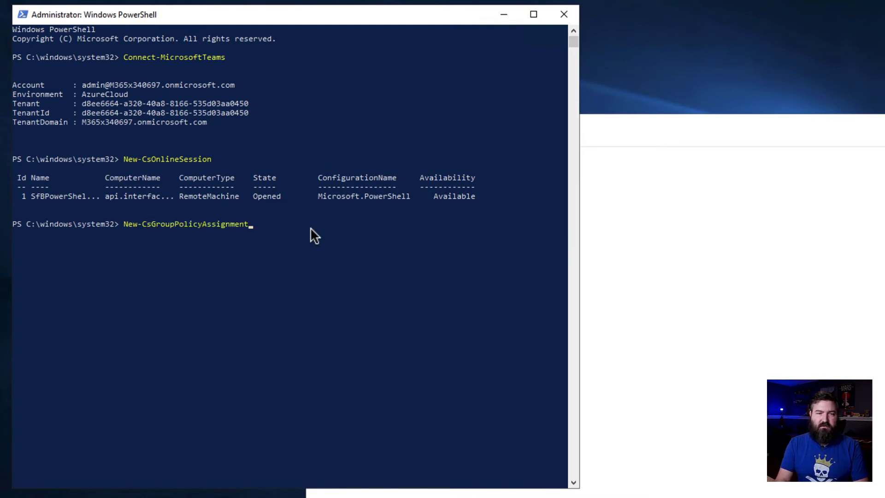
type("-gropu")
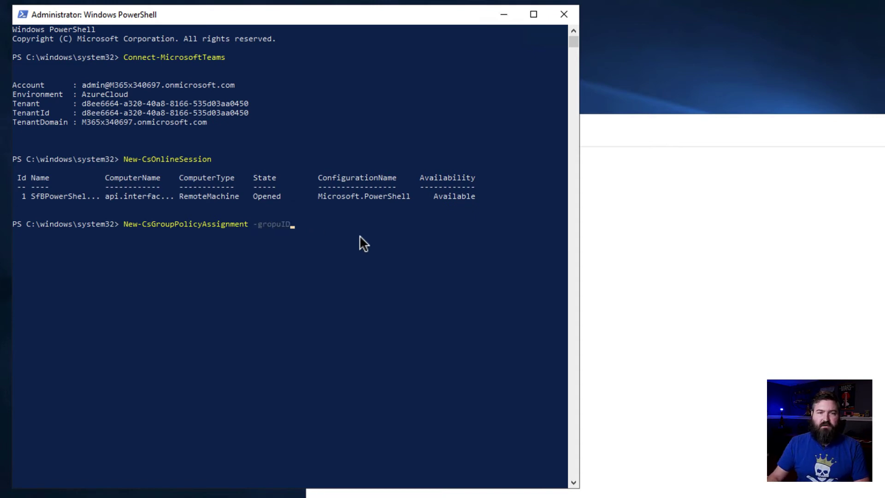
type("ID")
key("BackSpace")
key("BackSpace")
key("BackSpace")
key("BackSpace")
key("BackSpace")
key("Tab")
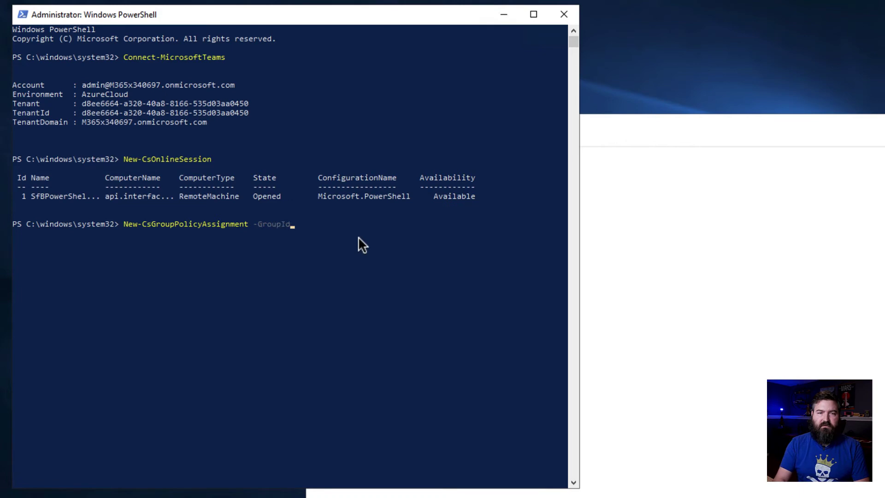
left_click(705, 241)
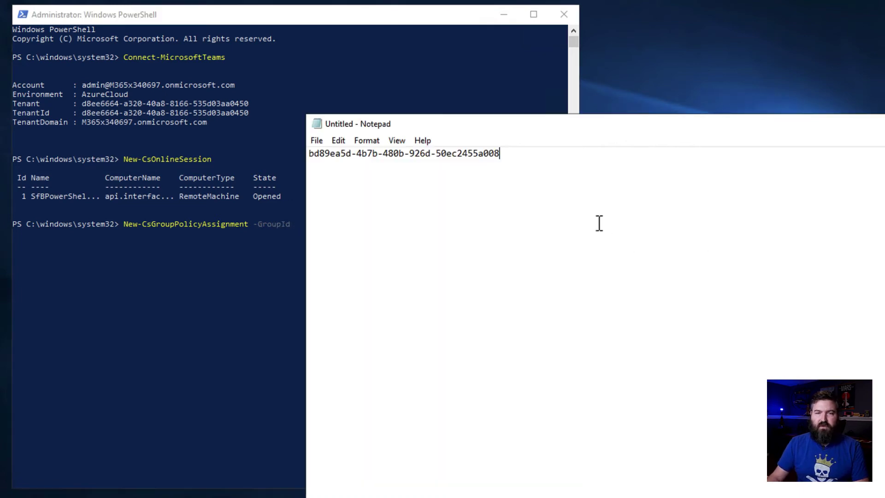
left_click_drag(514, 161, 303, 157)
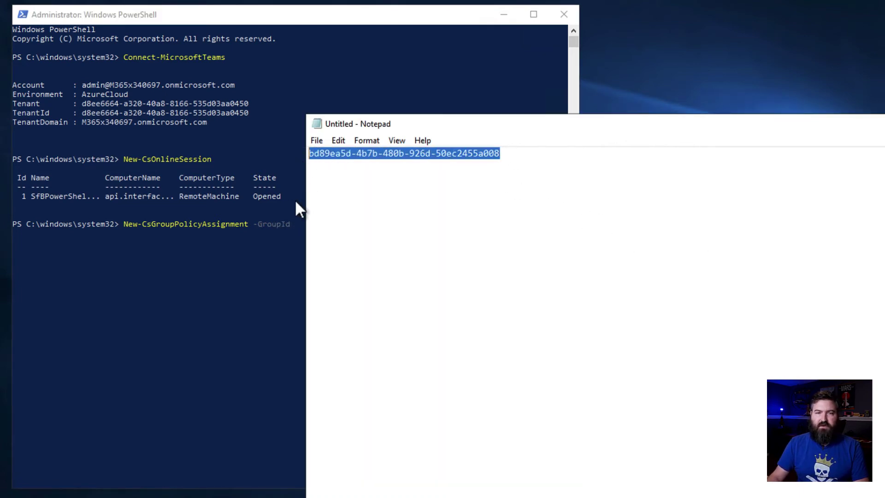
left_click(313, 258)
right_click(321, 263)
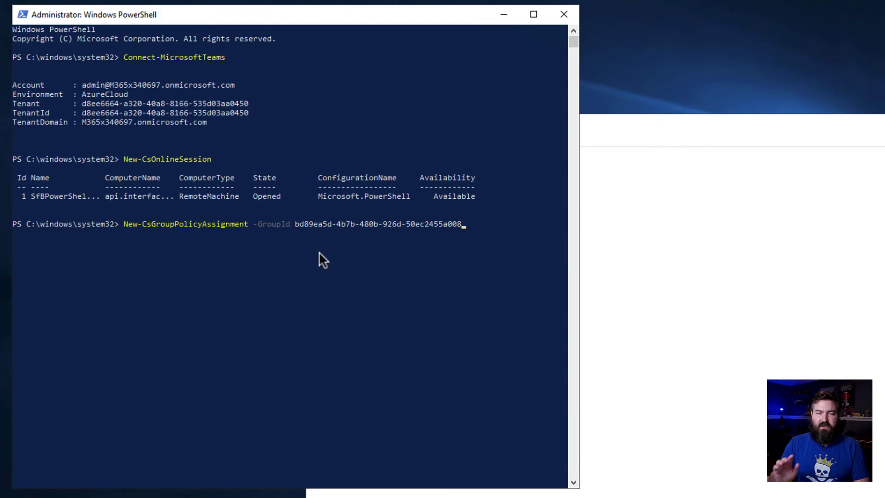
Step: Add -PolicyType TeamsUpdateManagementPolicy -PolicyName "Early Adopters" and run the command
type("-")
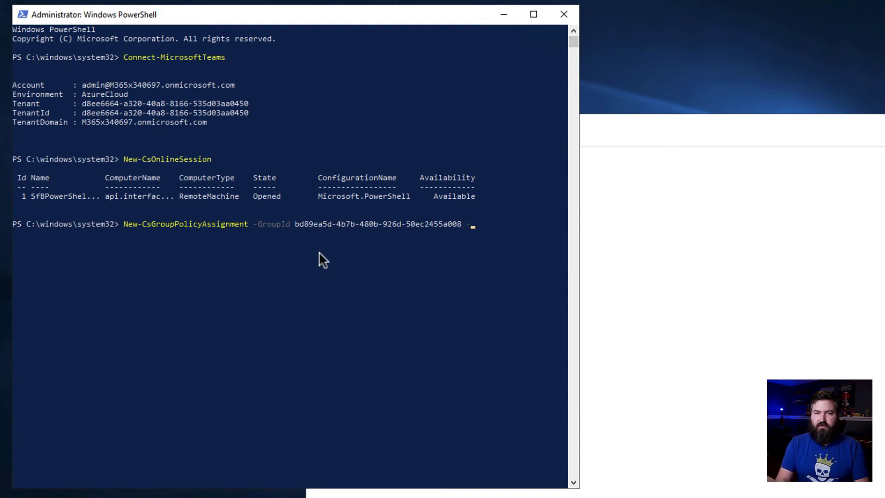
type("Polic")
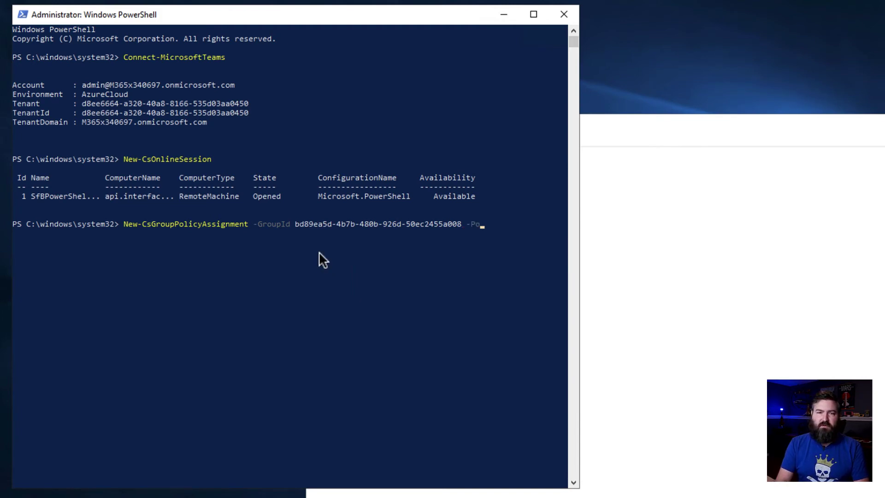
type("yType")
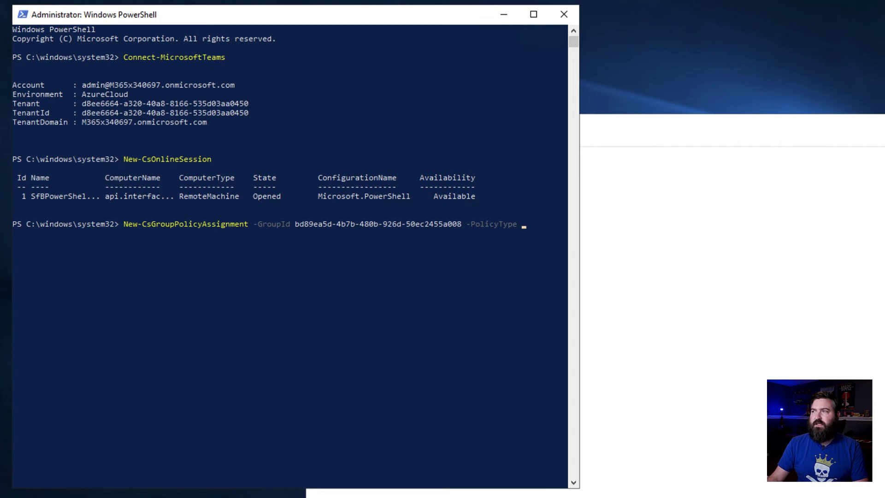
left_click(525, 277)
right_click(524, 276)
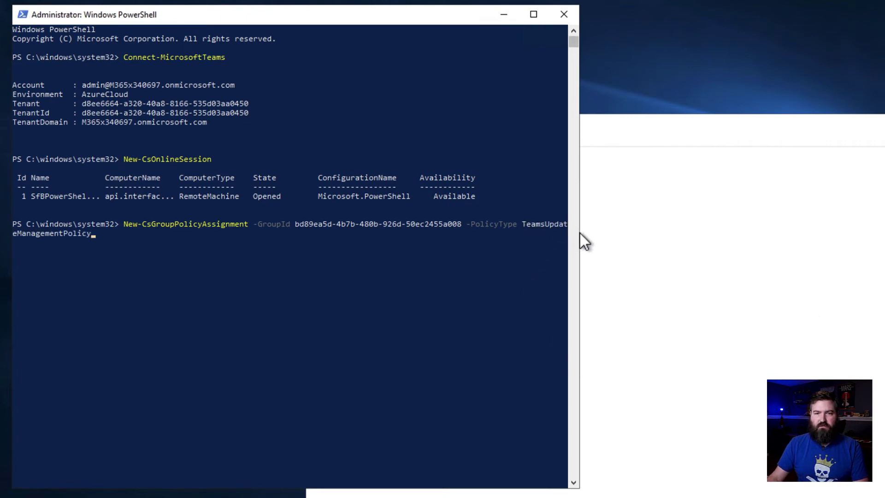
left_click_drag(579, 233, 853, 233)
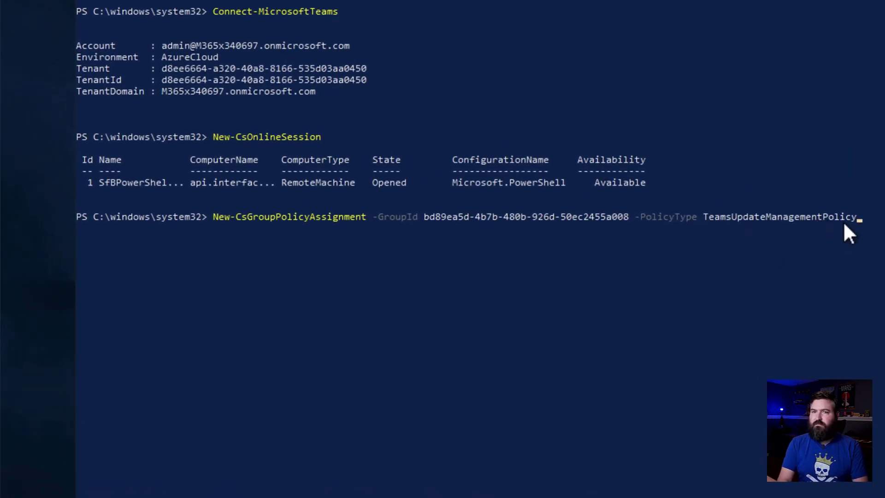
type("-")
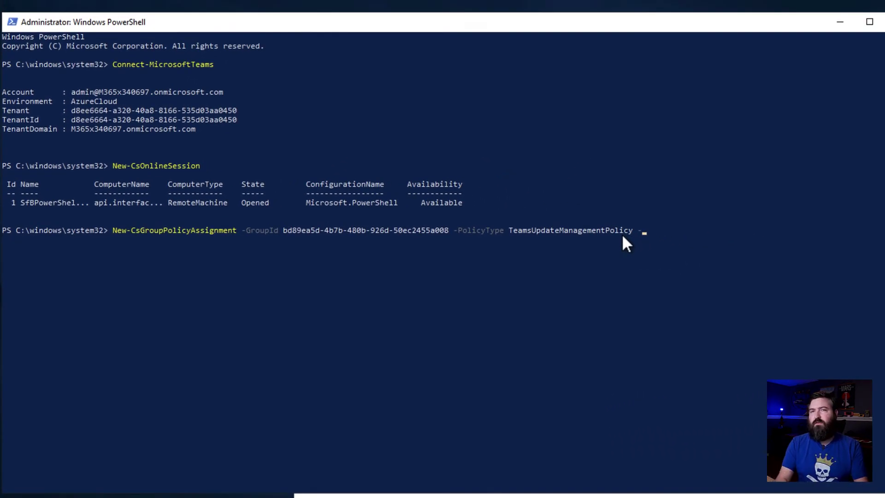
type("Polic")
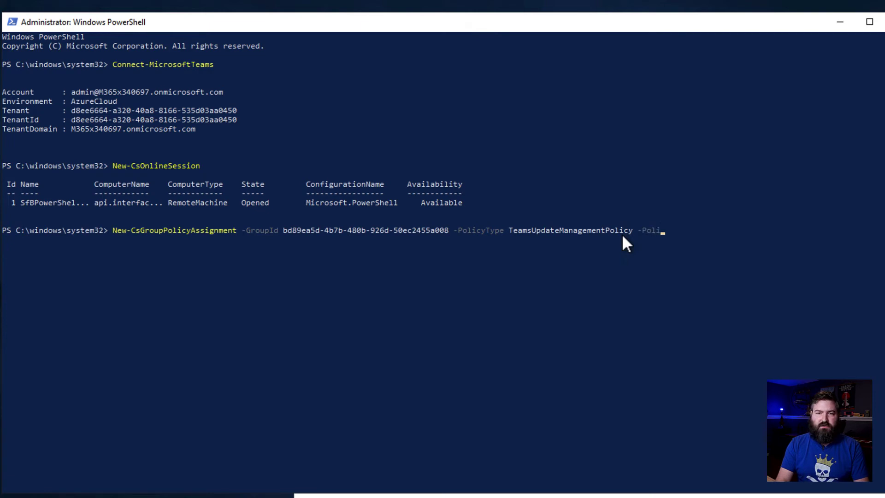
type("yNam")
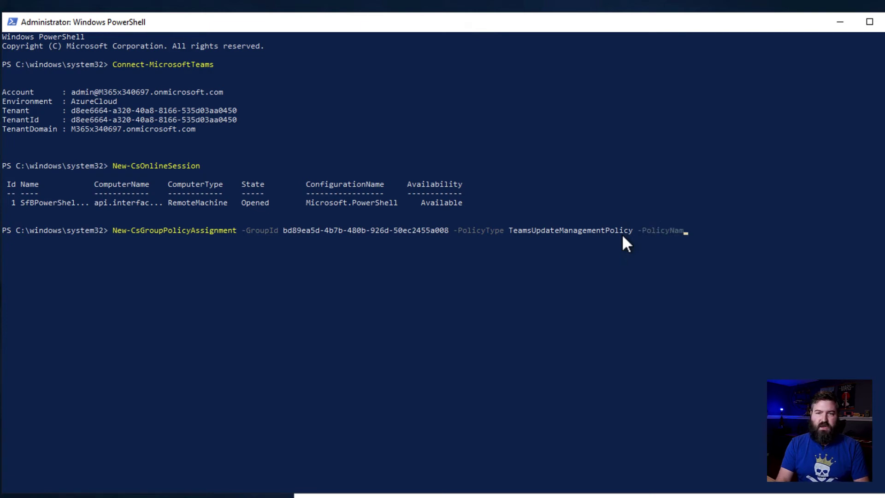
type("e ")
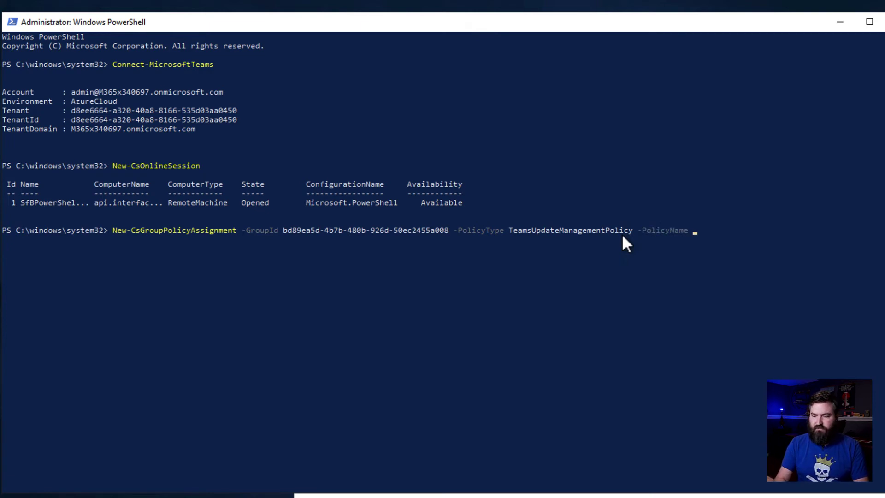
type("\"Ea")
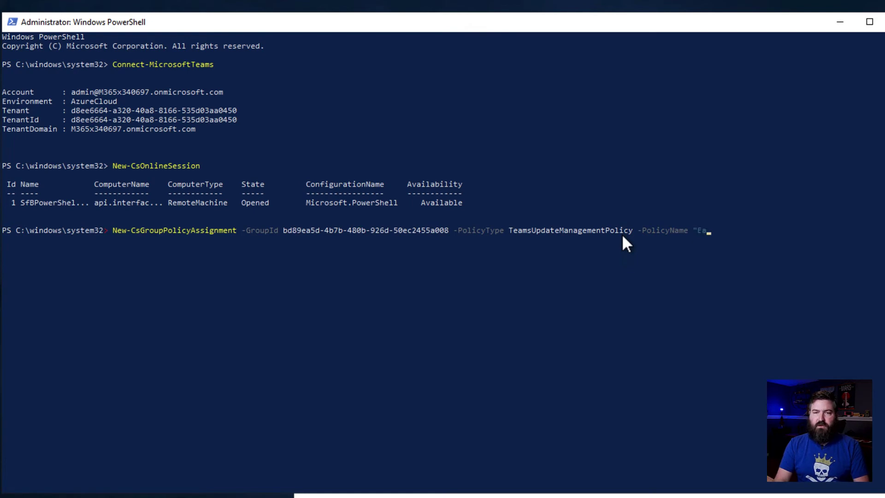
type("rly Adopters\"")
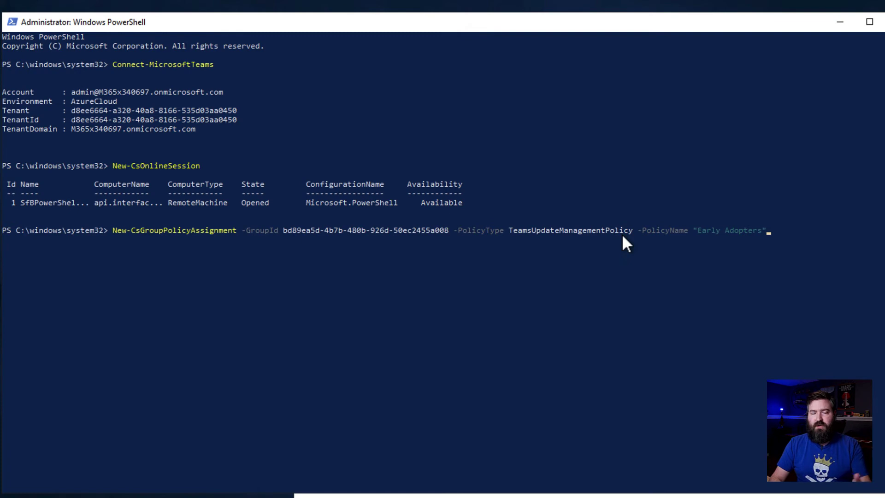
key("Return")
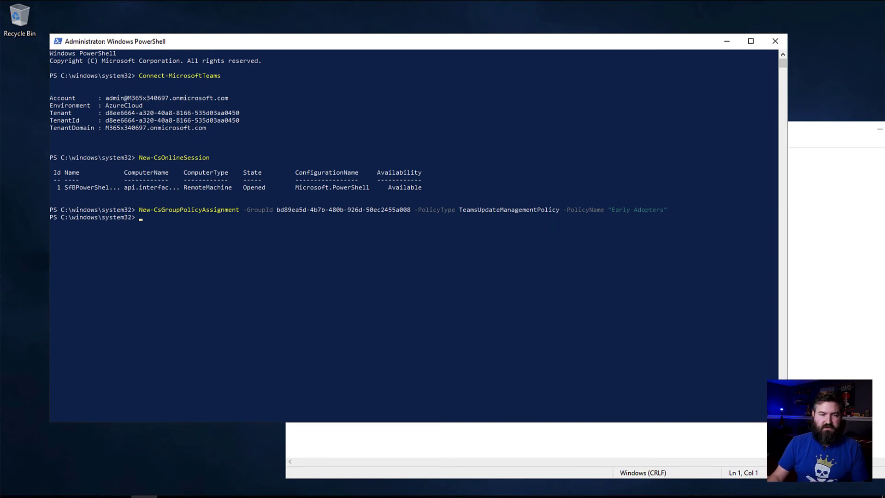
Step: Launch Microsoft Teams from the taskbar and minimize the PowerShell and Notepad windows
left_click(66, 496)
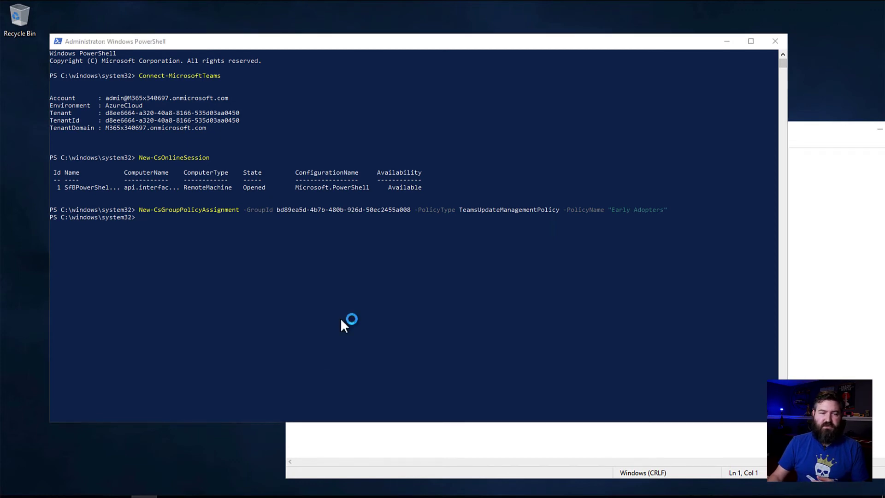
left_click(726, 42)
left_click_drag(811, 131, 621, 114)
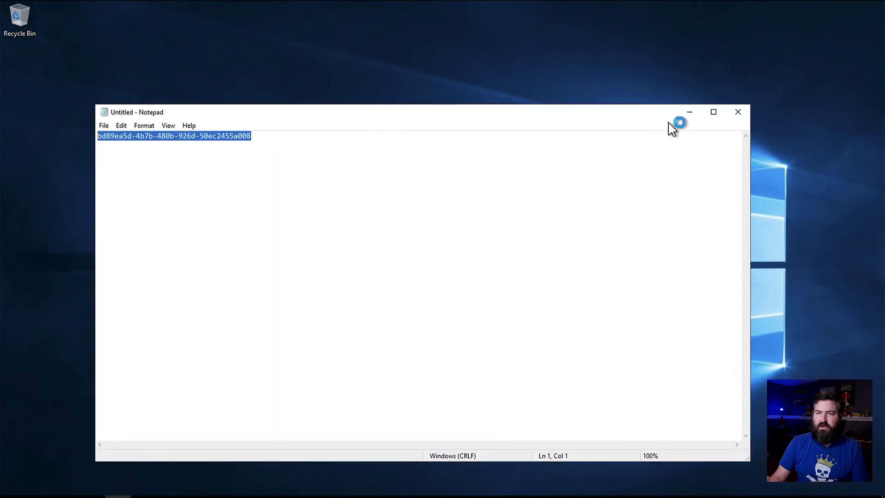
left_click(694, 117)
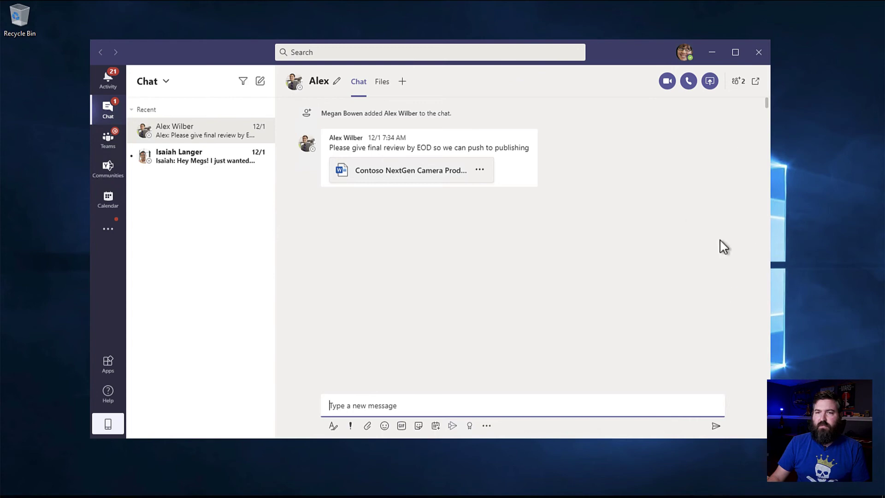
Step: Switch Teams to the public preview from the profile menu's About > Public preview, and confirm
left_click(685, 53)
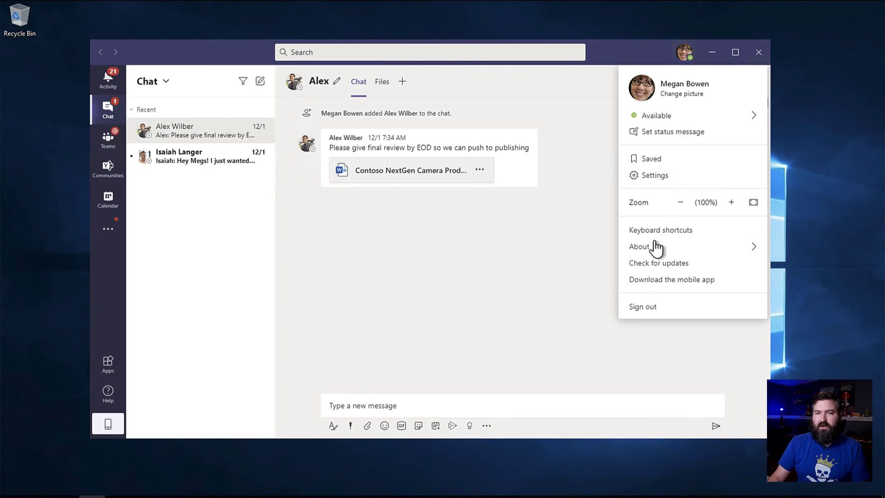
mouse_move(654, 249)
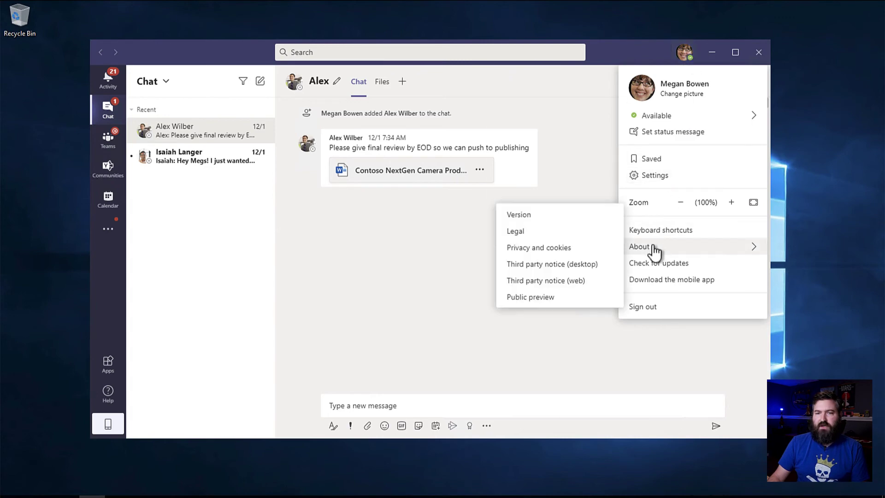
left_click(551, 298)
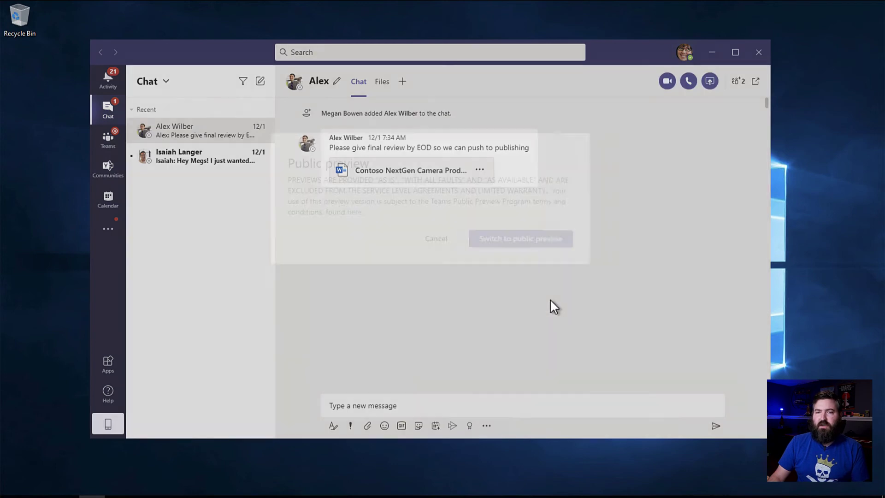
left_click(507, 255)
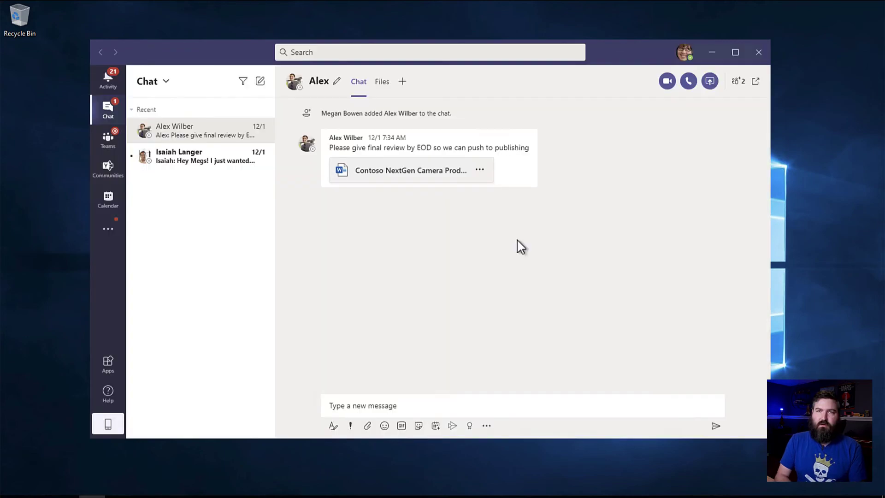
left_click(684, 53)
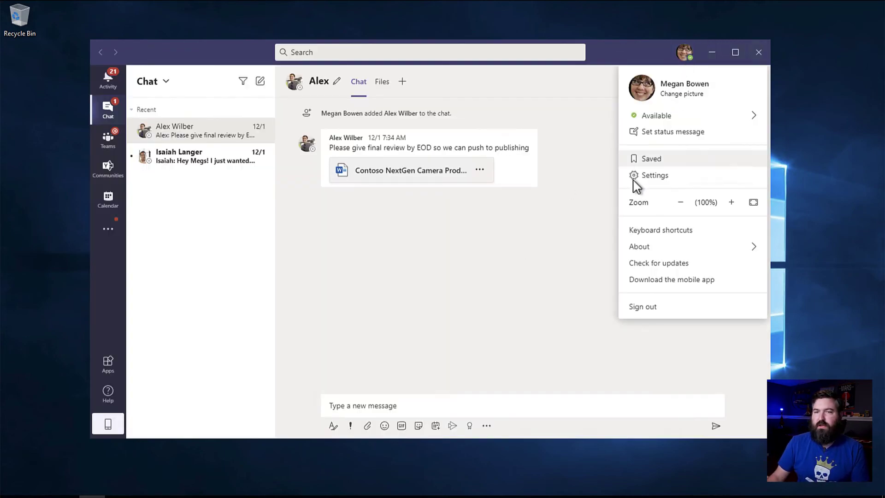
mouse_move(670, 256)
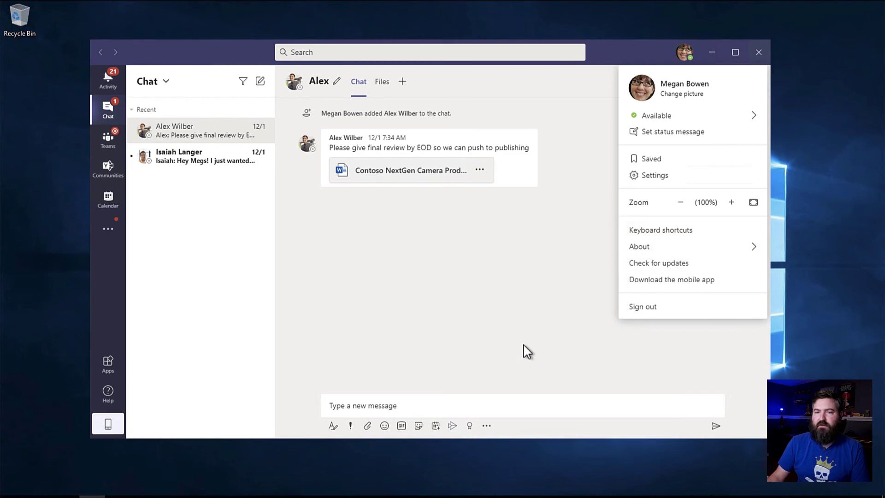
mouse_move(639, 251)
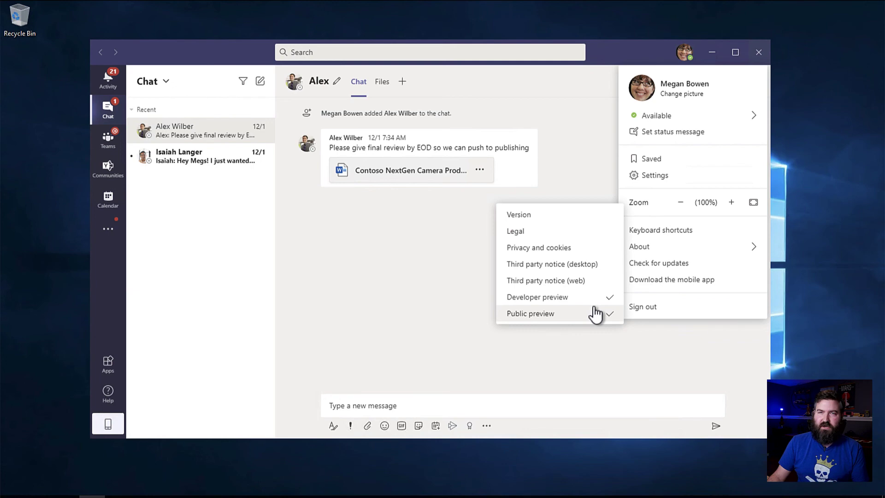
left_click(406, 297)
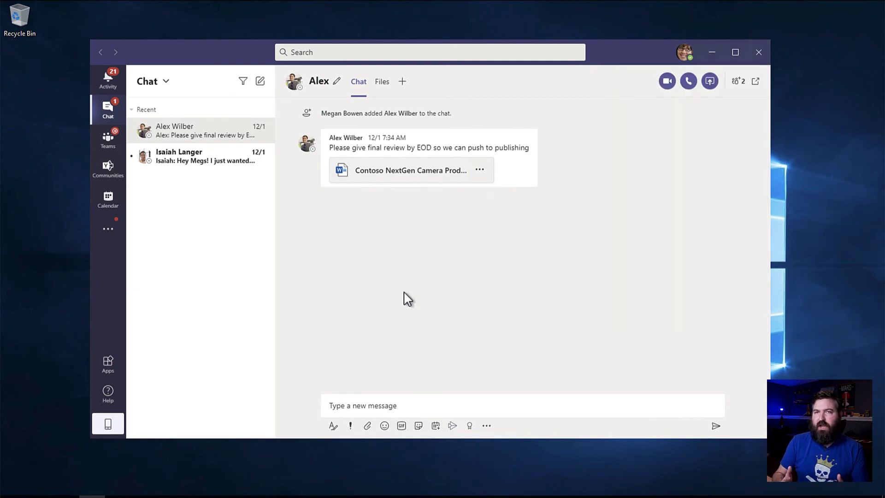